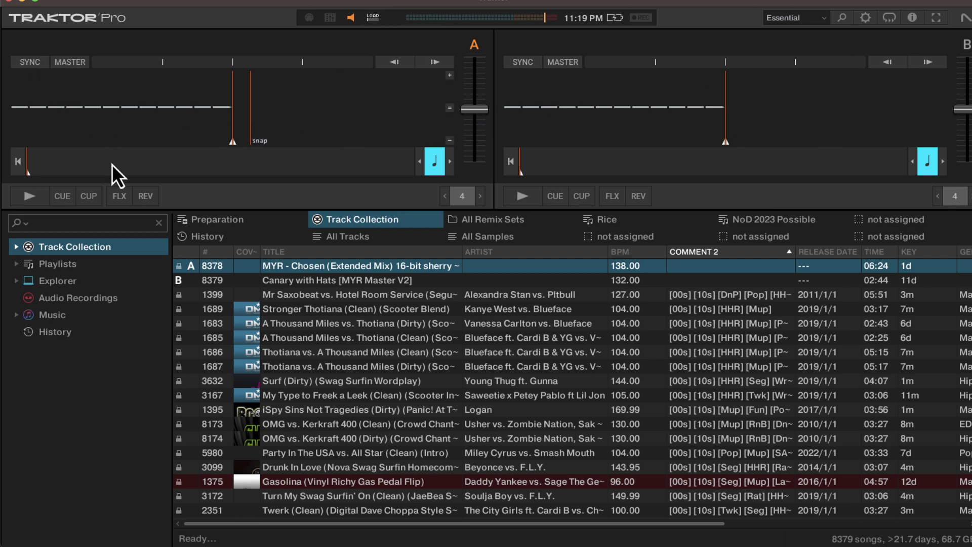
# - Open the preferences and turn on Show Global Section in the Global Settings
pyautogui.click(965, 46)
pyautogui.click(831, 49)
pyautogui.click(865, 17)
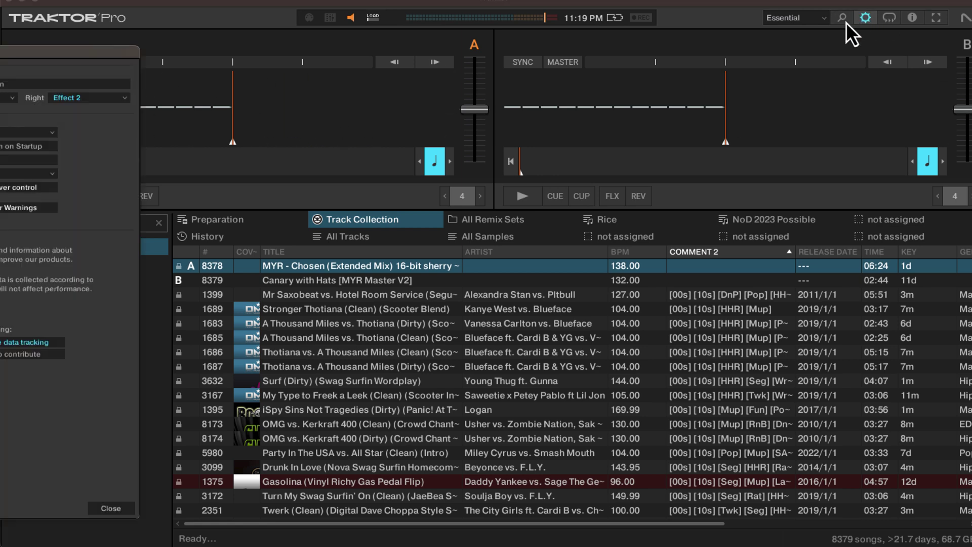
pyautogui.moveTo(2, 56); pyautogui.dragTo(564, 195)
pyautogui.click(334, 228)
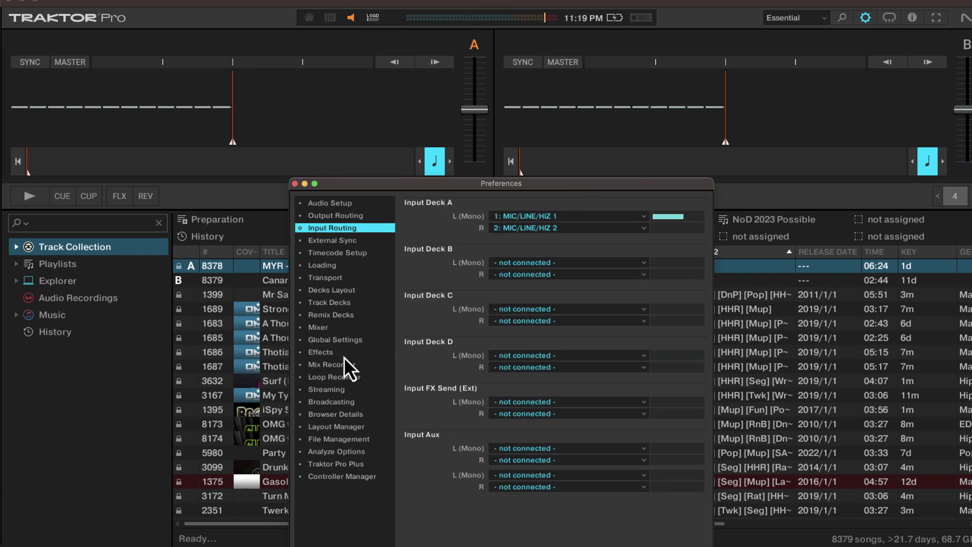
pyautogui.click(335, 340)
pyautogui.click(584, 214)
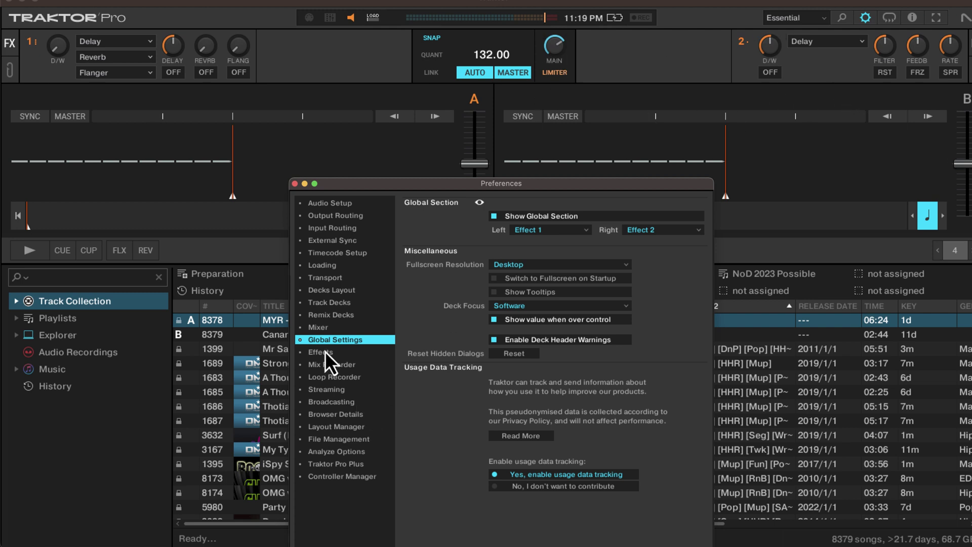
# - Enable EQ + Fader, Filter + Key + Gain + Cue + Balance, and Crossfader in the mixer layout, and close the preferences
pyautogui.click(326, 328)
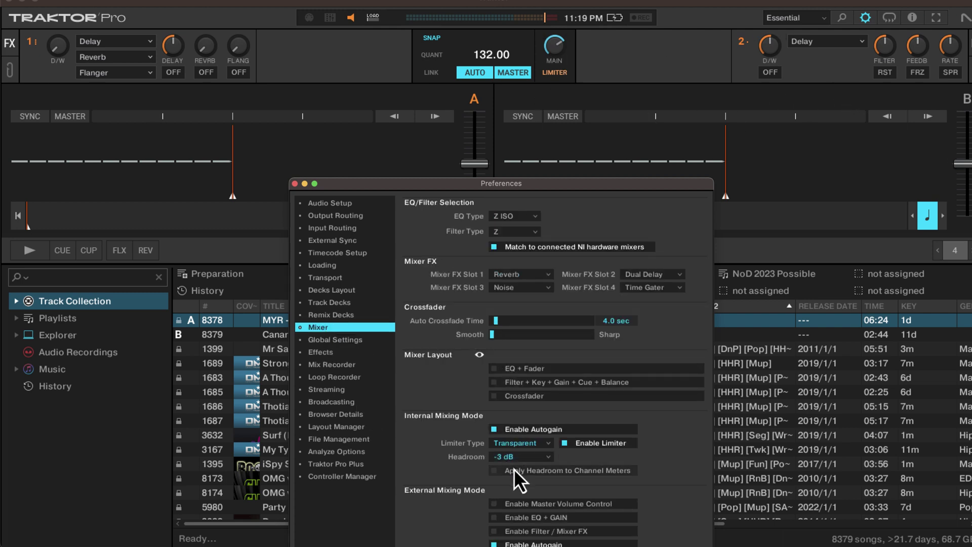
pyautogui.click(537, 371)
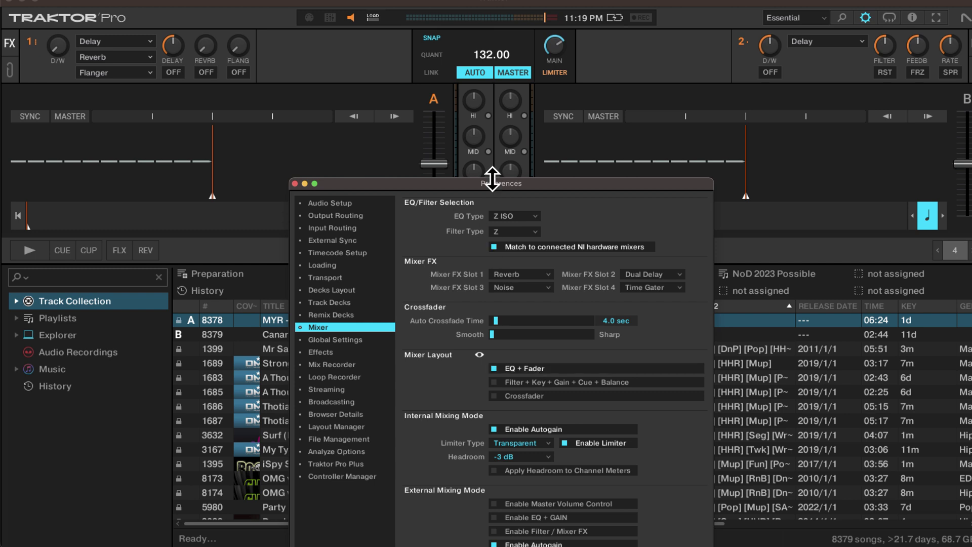
pyautogui.moveTo(495, 183); pyautogui.dragTo(478, 318)
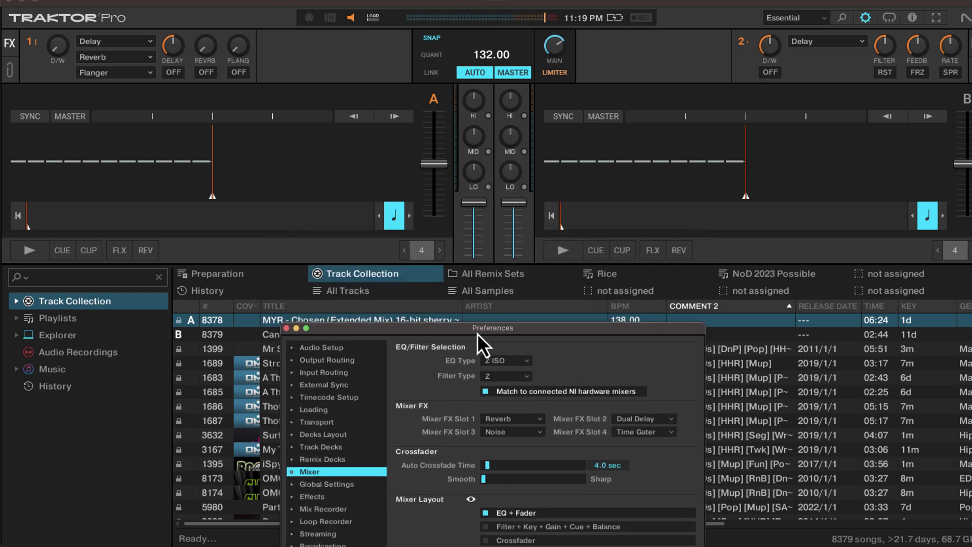
pyautogui.click(506, 509)
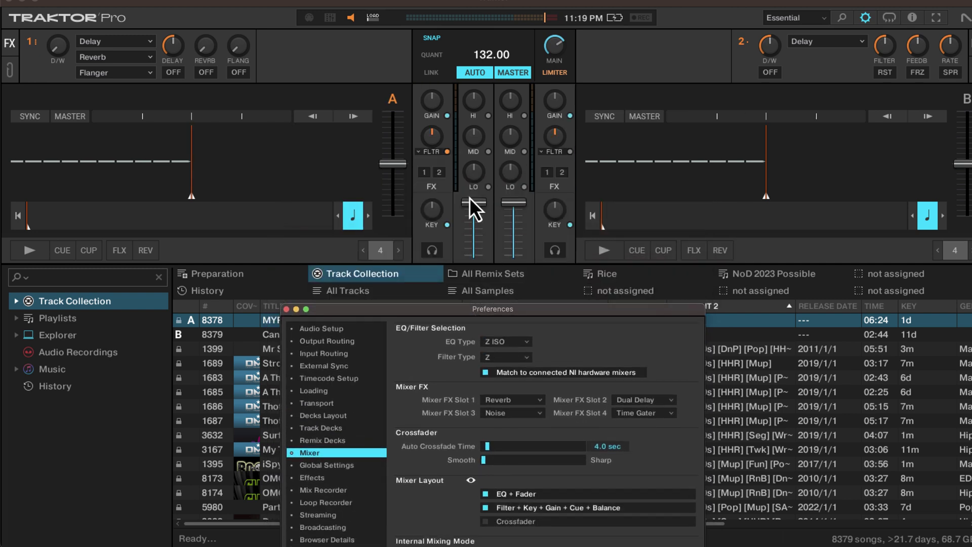
pyautogui.click(432, 135)
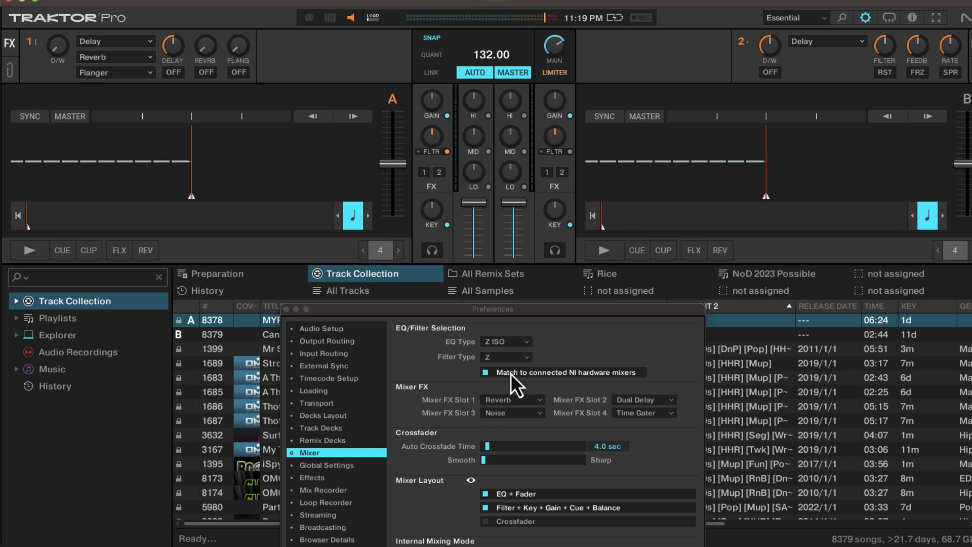
pyautogui.click(525, 524)
pyautogui.moveTo(495, 278)
pyautogui.mouseDown()
pyautogui.moveTo(543, 278)
pyautogui.moveTo(446, 277)
pyautogui.moveTo(496, 277)
pyautogui.mouseUp()
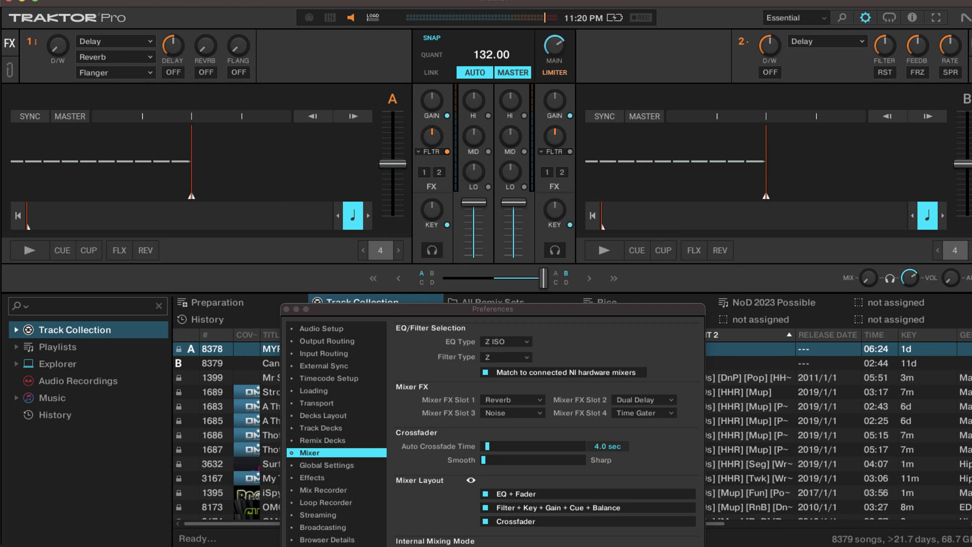
pyautogui.press('Escape')
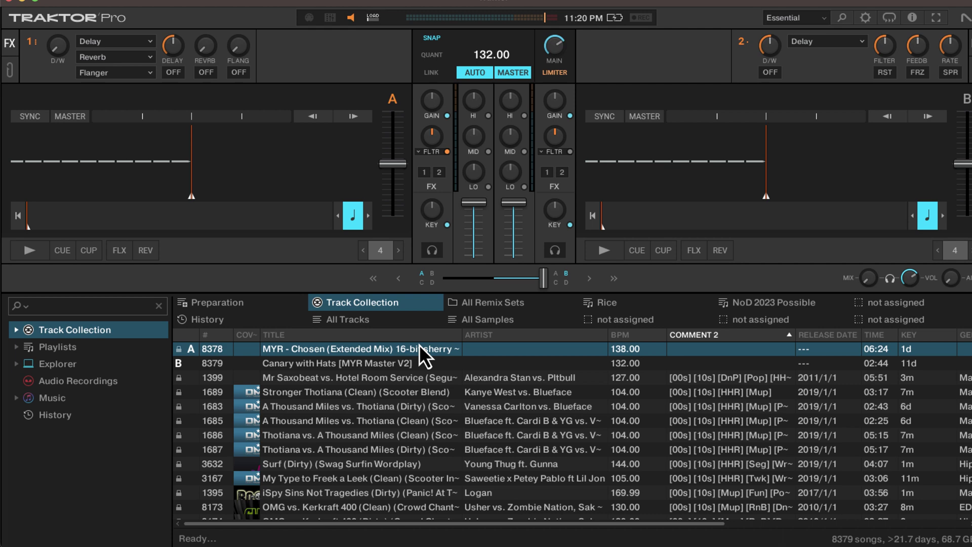
# - Load "MYR - Chosen (Extended Mix)" onto deck A and "Canary with Hats [MYR Master V2]" onto deck B
pyautogui.moveTo(406, 351); pyautogui.dragTo(296, 182)
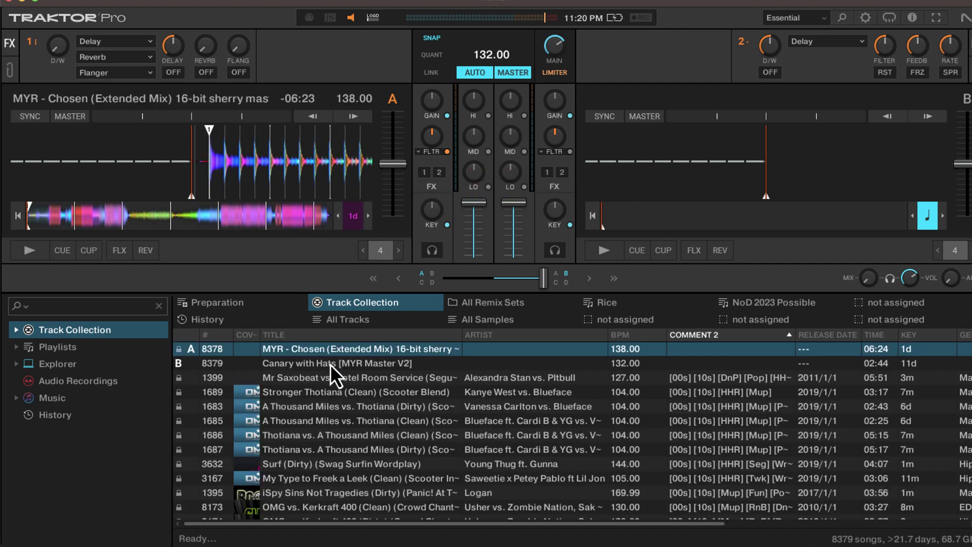
pyautogui.click(330, 363)
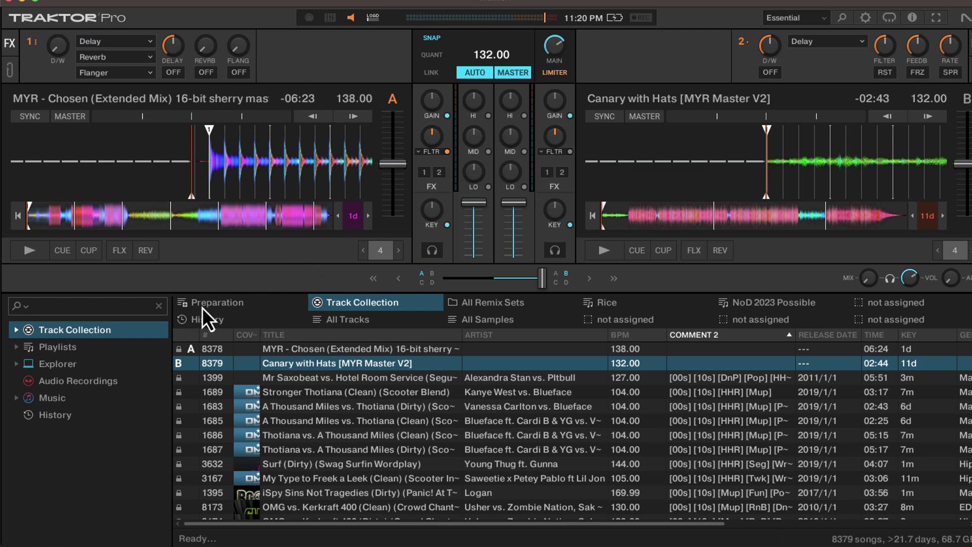
# - Cycle the decks through their layout sizes, ending on the full layout with the advanced panel shown
pyautogui.doubleClick(190, 99)
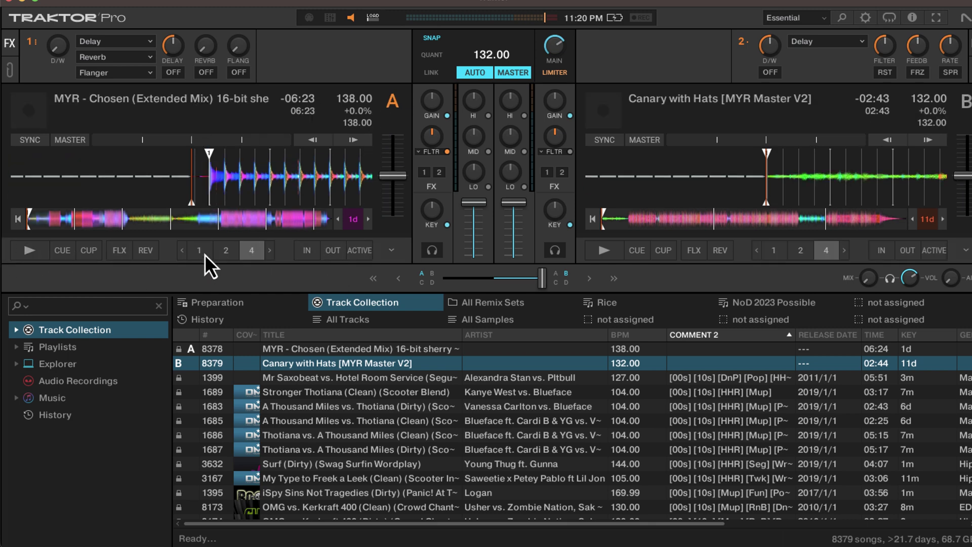
pyautogui.doubleClick(229, 99)
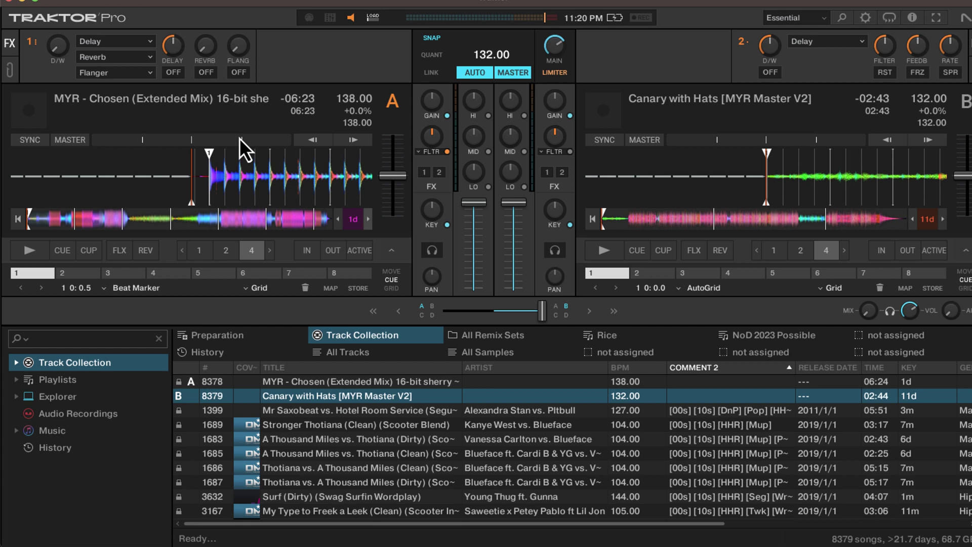
pyautogui.doubleClick(199, 100)
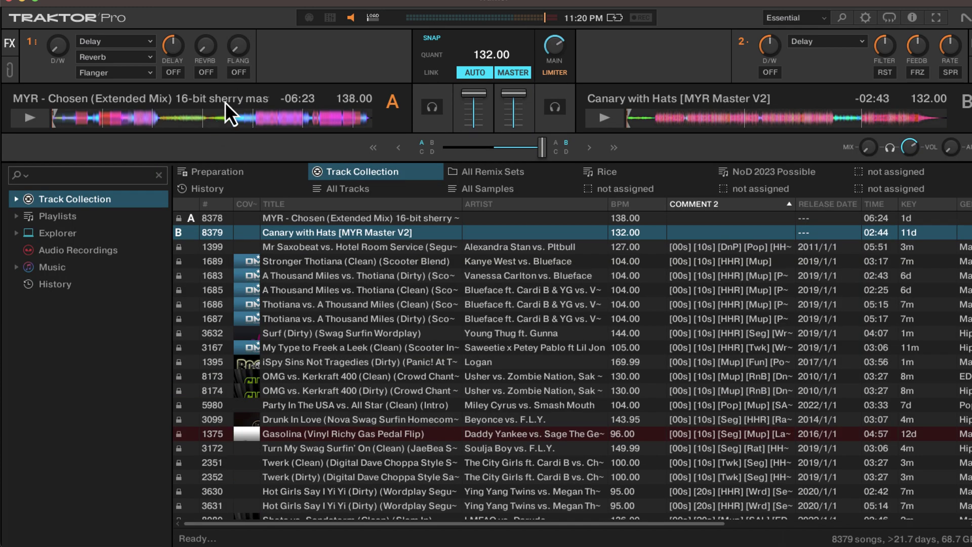
pyautogui.doubleClick(225, 102)
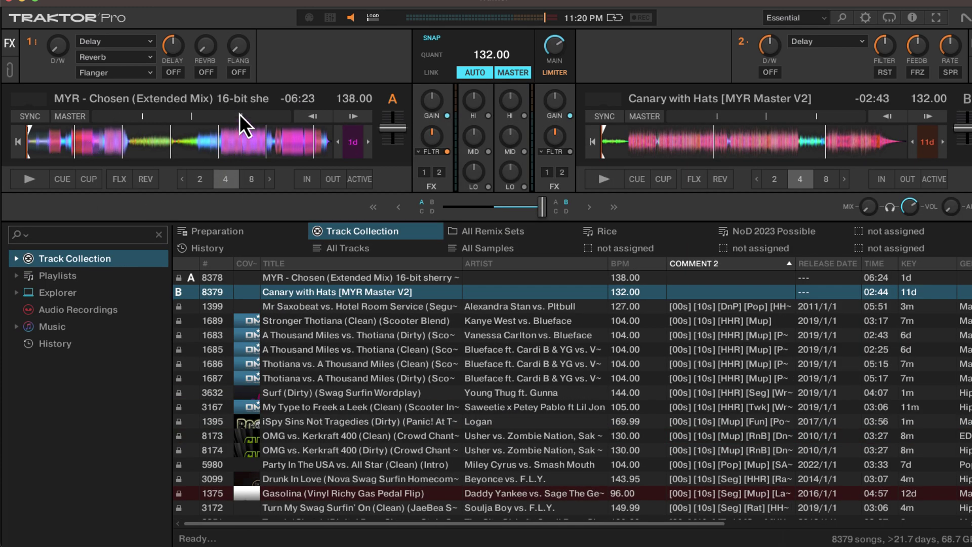
pyautogui.doubleClick(225, 99)
pyautogui.doubleClick(225, 99)
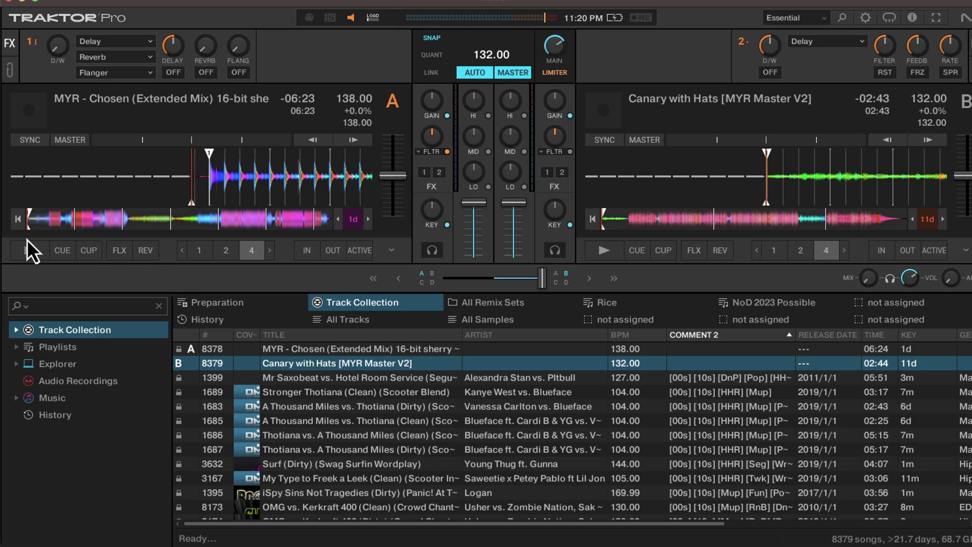
pyautogui.doubleClick(245, 108)
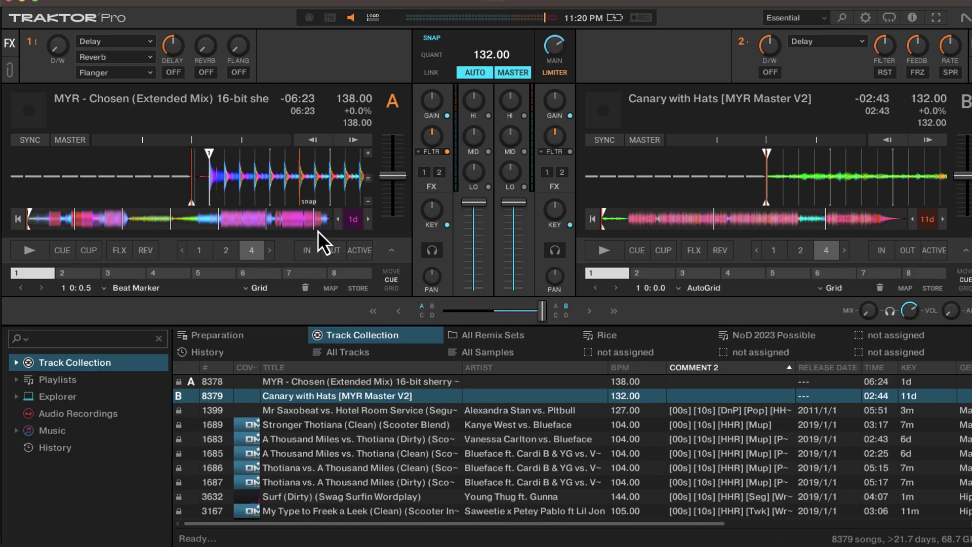
pyautogui.click(391, 254)
pyautogui.click(390, 251)
# - Toggle deck A's advanced panel to grid view and back to cue view, and set deck B's panel to grid view
pyautogui.click(393, 284)
pyautogui.click(391, 288)
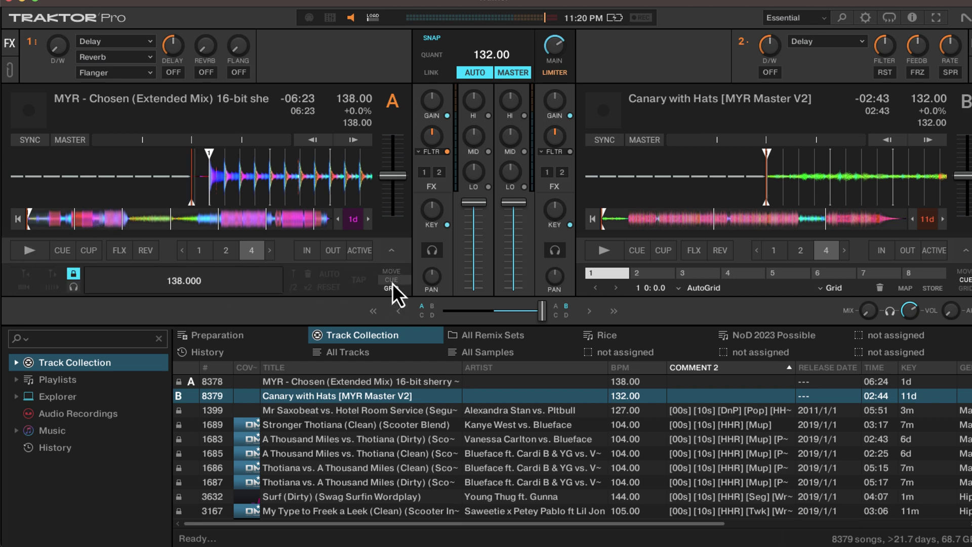
pyautogui.click(394, 281)
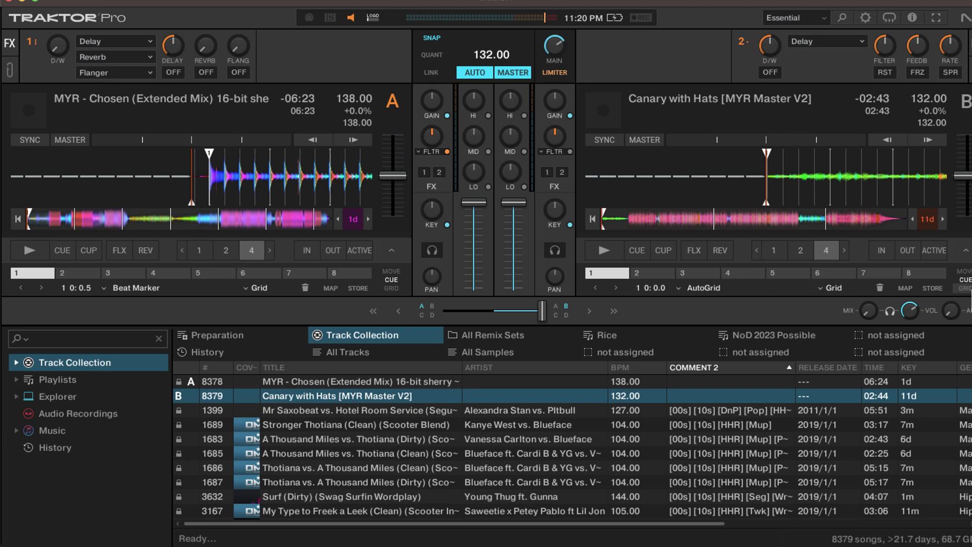
pyautogui.click(965, 287)
pyautogui.click(965, 280)
pyautogui.click(966, 288)
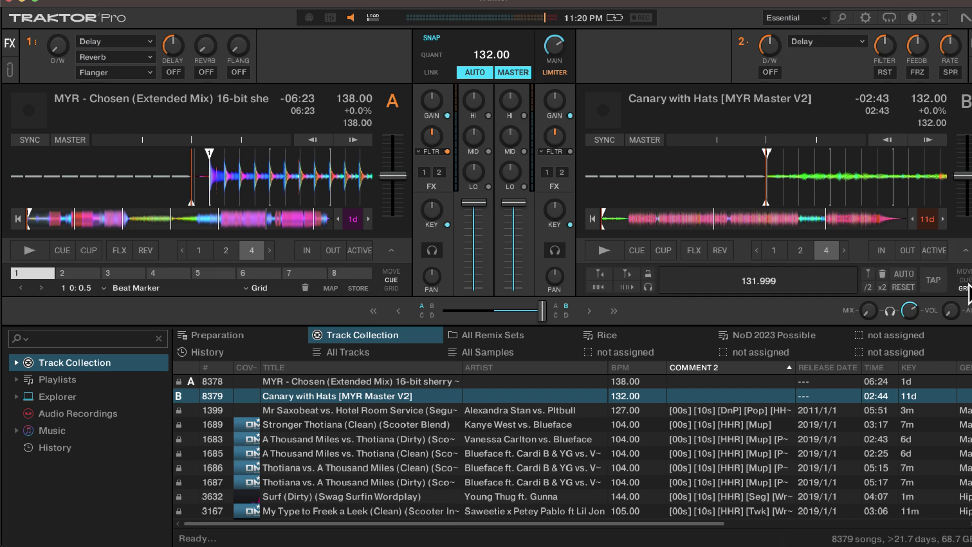
# - Move the crossfader fully to deck A and audition the opening of its track with Cue and Cup
pyautogui.moveTo(516, 307); pyautogui.dragTo(471, 302)
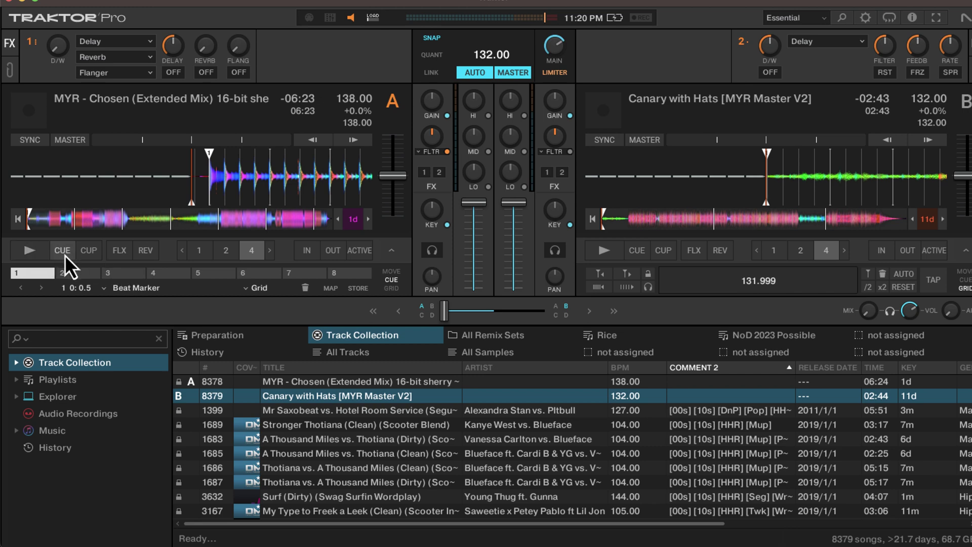
pyautogui.click(203, 190)
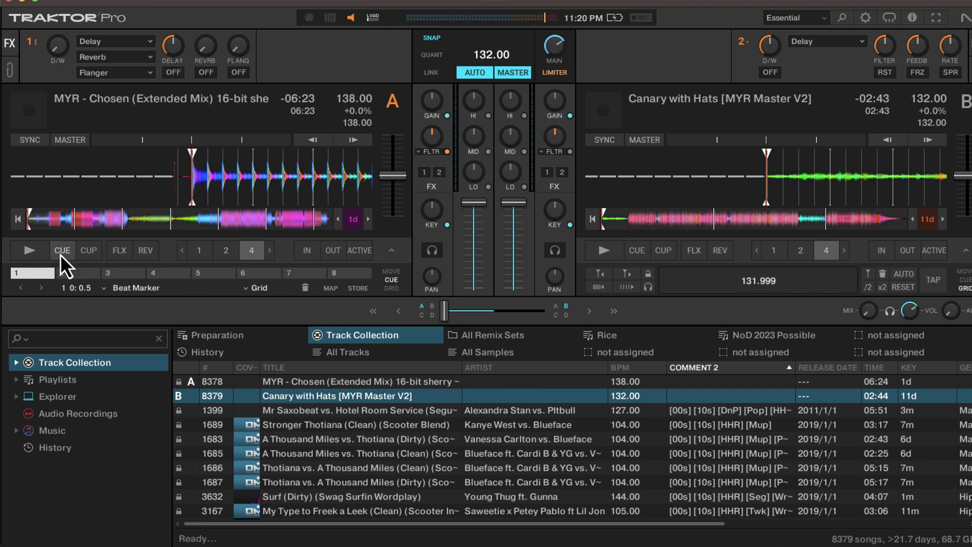
pyautogui.click(60, 254)
pyautogui.click(83, 257)
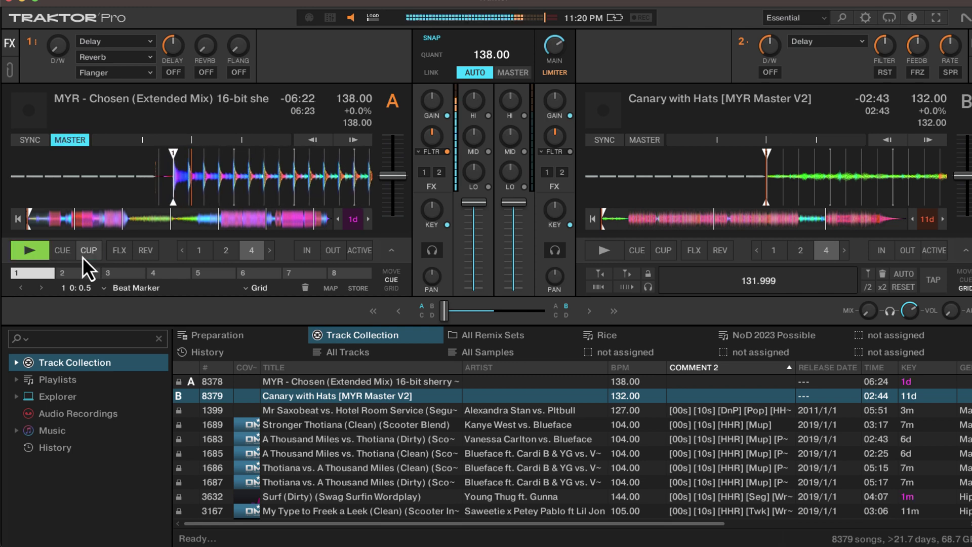
pyautogui.click(64, 254)
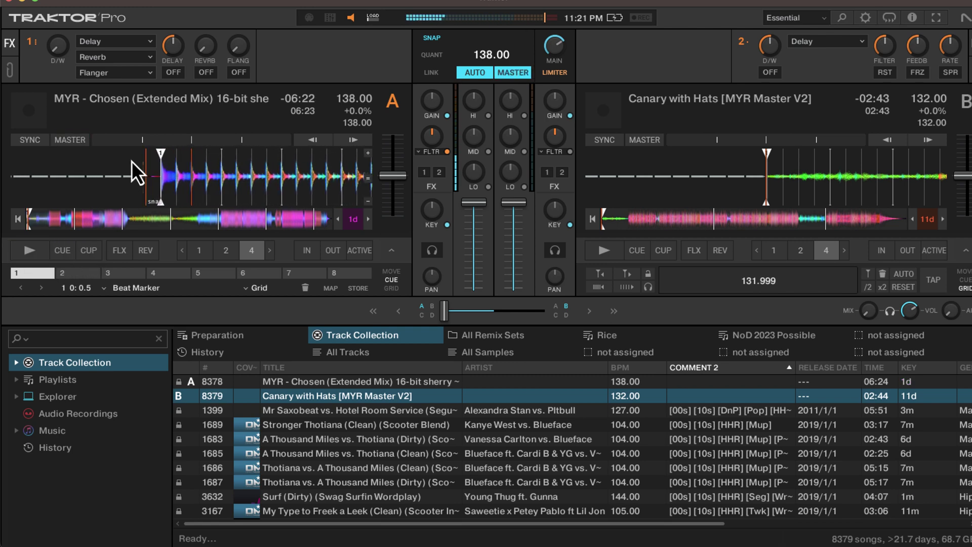
# - Set deck A's cue point just before the first beat and audition playback from it
pyautogui.click(150, 171)
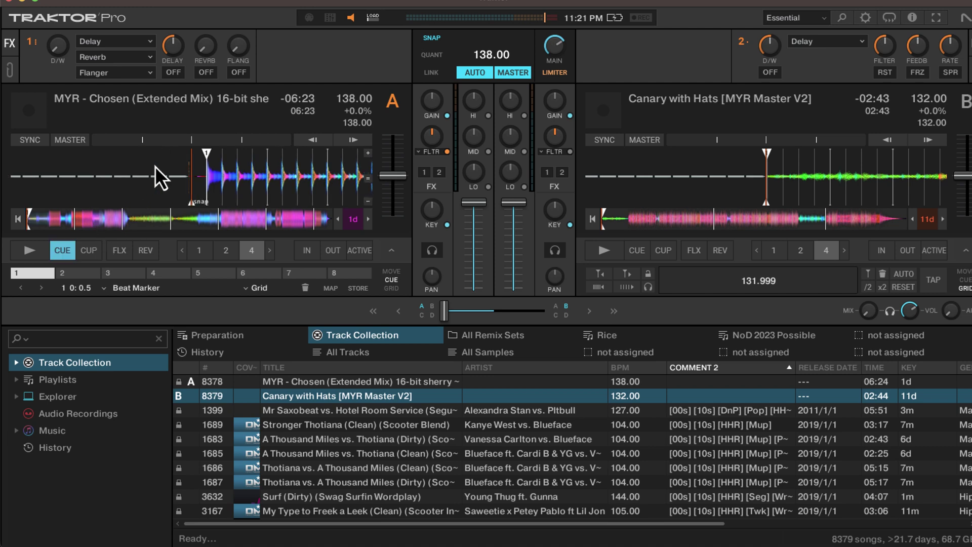
pyautogui.moveTo(183, 181); pyautogui.dragTo(142, 181)
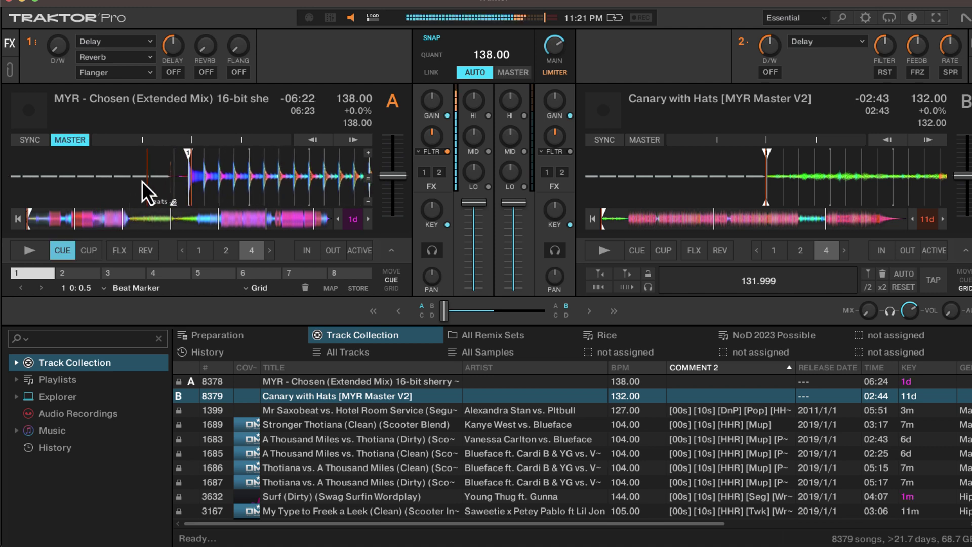
pyautogui.click(59, 255)
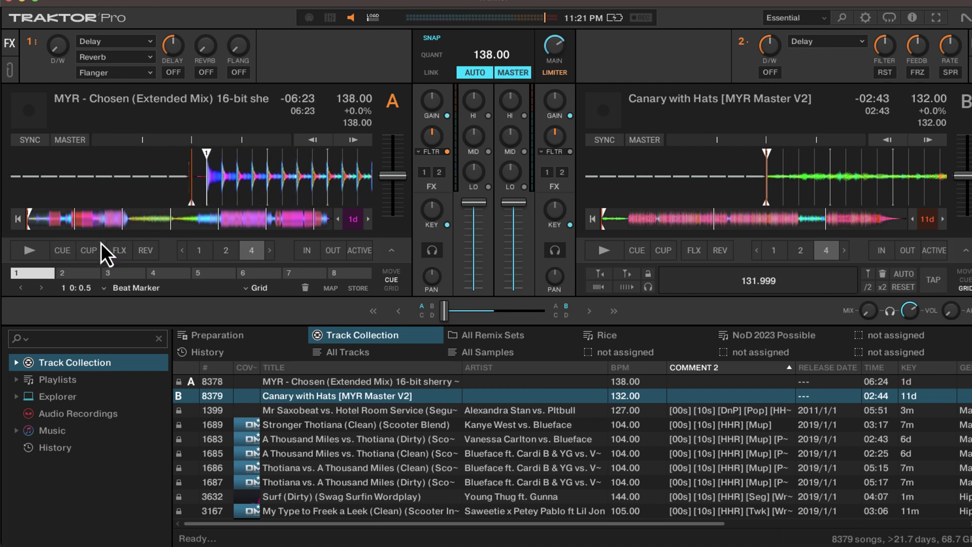
pyautogui.click(56, 254)
pyautogui.click(189, 192)
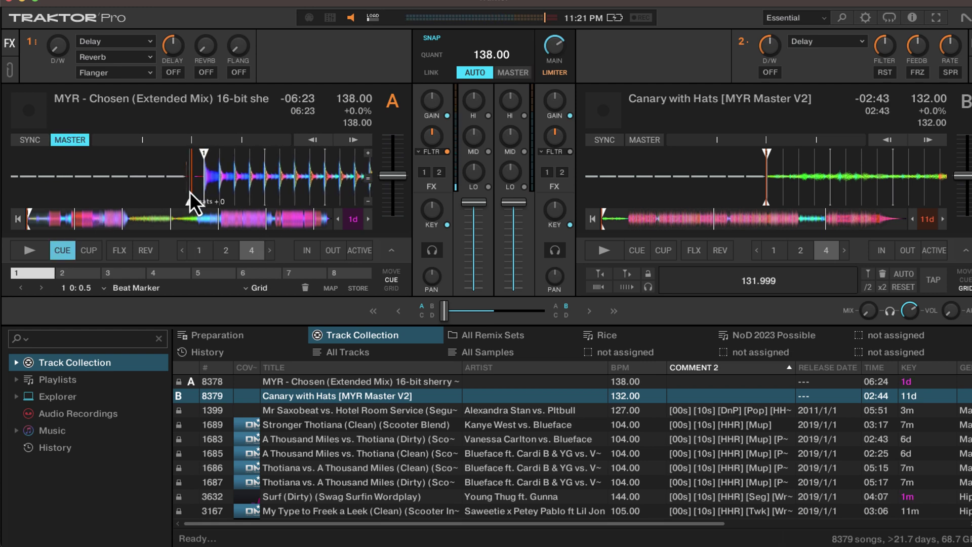
# - Start and pause playback on deck A to demonstrate normal play
pyautogui.click(32, 261)
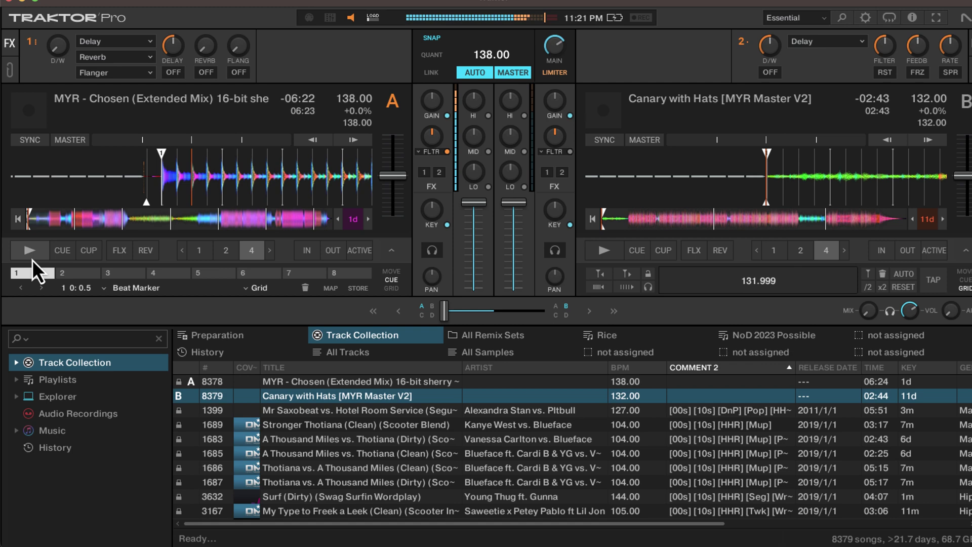
pyautogui.click(31, 260)
pyautogui.click(32, 259)
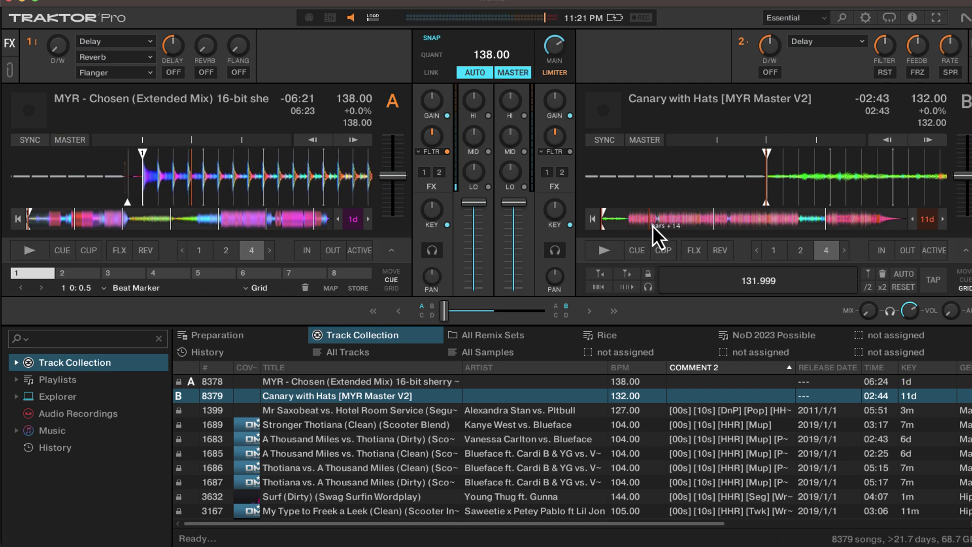
# - Jump deck B to where the beat enters, and play both decks with the crossfader on deck A before stopping them
pyautogui.click(629, 226)
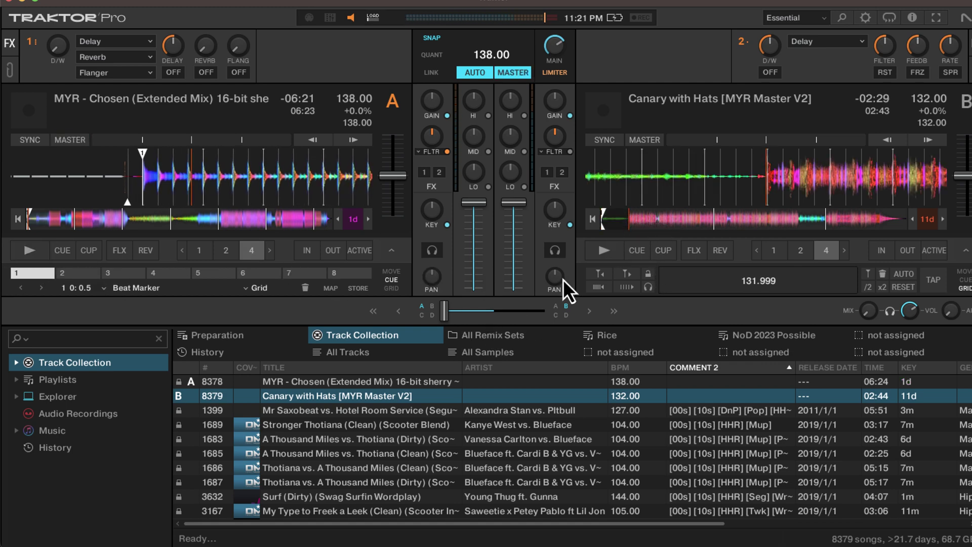
pyautogui.click(602, 250)
pyautogui.click(40, 251)
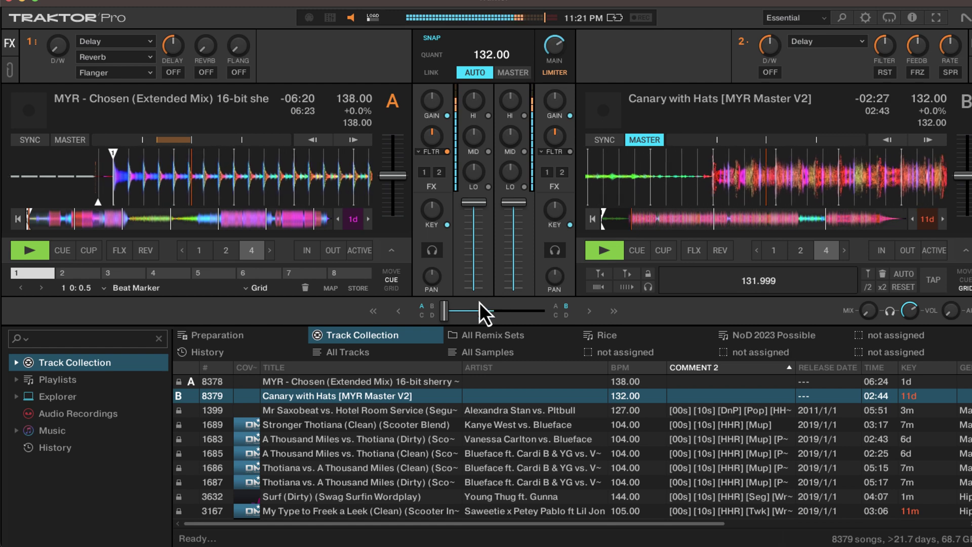
pyautogui.moveTo(445, 311)
pyautogui.mouseDown()
pyautogui.moveTo(491, 311)
pyautogui.moveTo(444, 310)
pyautogui.mouseUp()
pyautogui.click(30, 251)
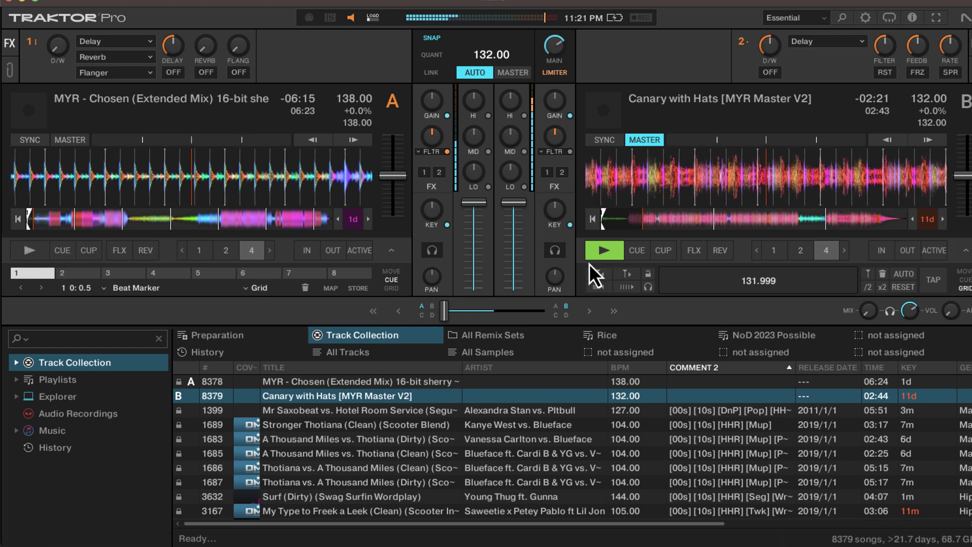
pyautogui.click(589, 259)
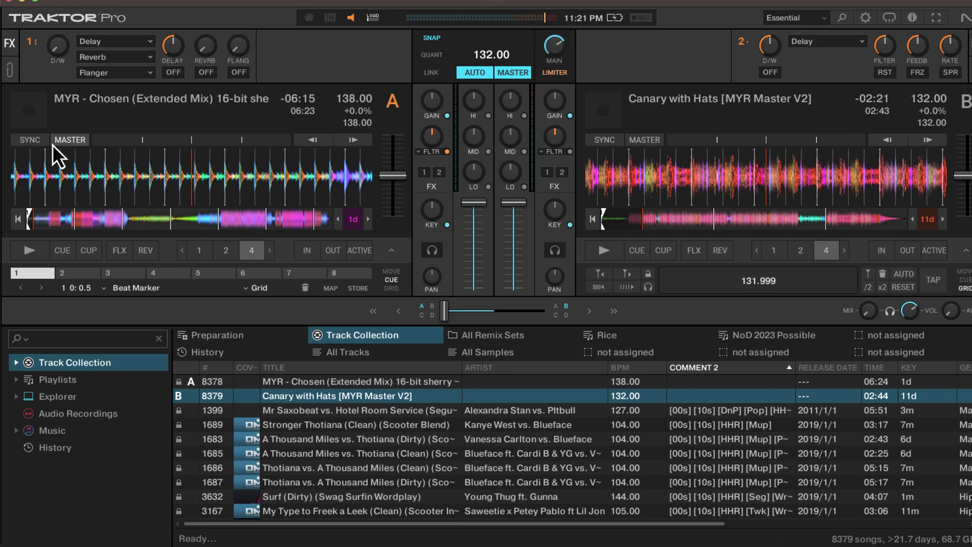
# - Sync deck A with deck B, and raise the tempo to 133.37 BPM from deck A with both decks playing
pyautogui.click(30, 140)
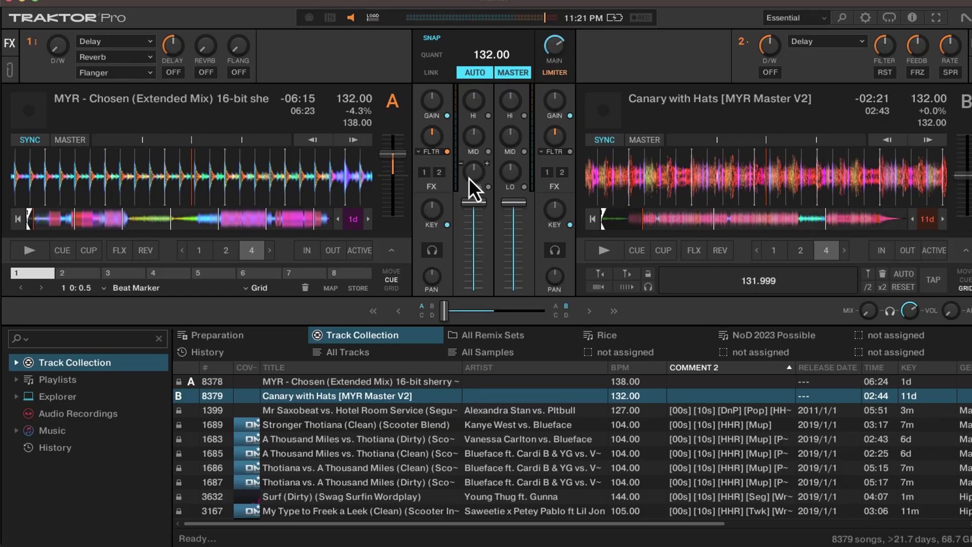
pyautogui.click(28, 252)
pyautogui.moveTo(393, 155)
pyautogui.mouseDown()
pyautogui.moveTo(393, 174)
pyautogui.moveTo(393, 159)
pyautogui.mouseUp()
pyautogui.click(612, 251)
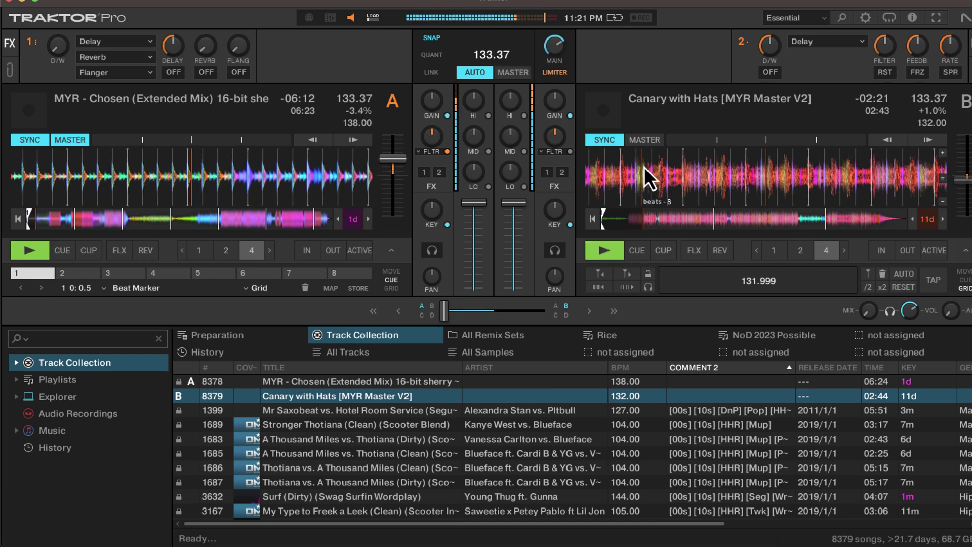
# - Make deck B the tempo master and adjust its tempo to 132.79 BPM before stopping both decks
pyautogui.click(650, 139)
pyautogui.moveTo(966, 180)
pyautogui.mouseDown()
pyautogui.moveTo(966, 190)
pyautogui.moveTo(966, 177)
pyautogui.mouseUp()
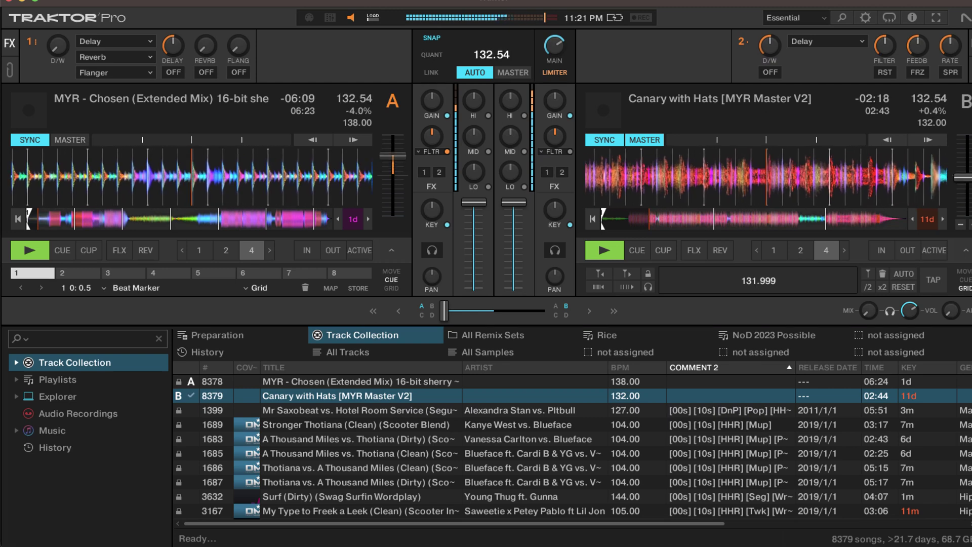
pyautogui.click(604, 250)
pyautogui.click(25, 252)
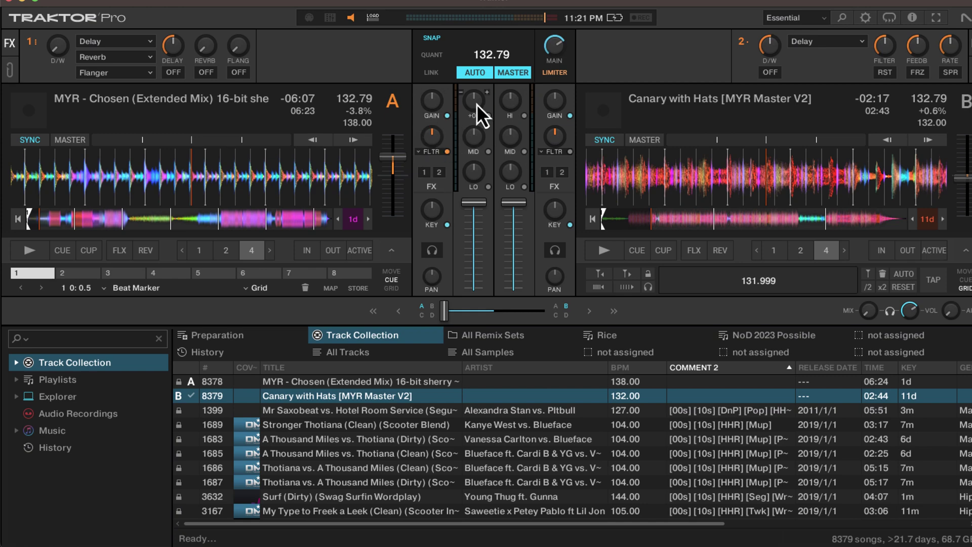
# - Play deck A while cutting its low EQ to -100% and trying the other EQ and filter controls, returning them to neutral before stopping
pyautogui.click(30, 256)
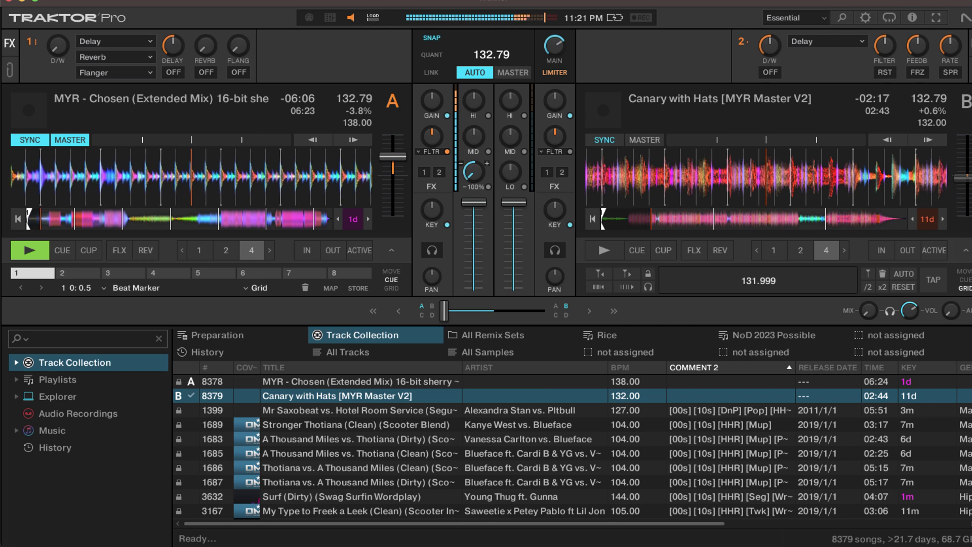
pyautogui.moveTo(474, 172); pyautogui.dragTo(479, 141)
pyautogui.moveTo(484, 95)
pyautogui.mouseDown()
pyautogui.moveTo(484, 147)
pyautogui.moveTo(478, 100)
pyautogui.mouseUp()
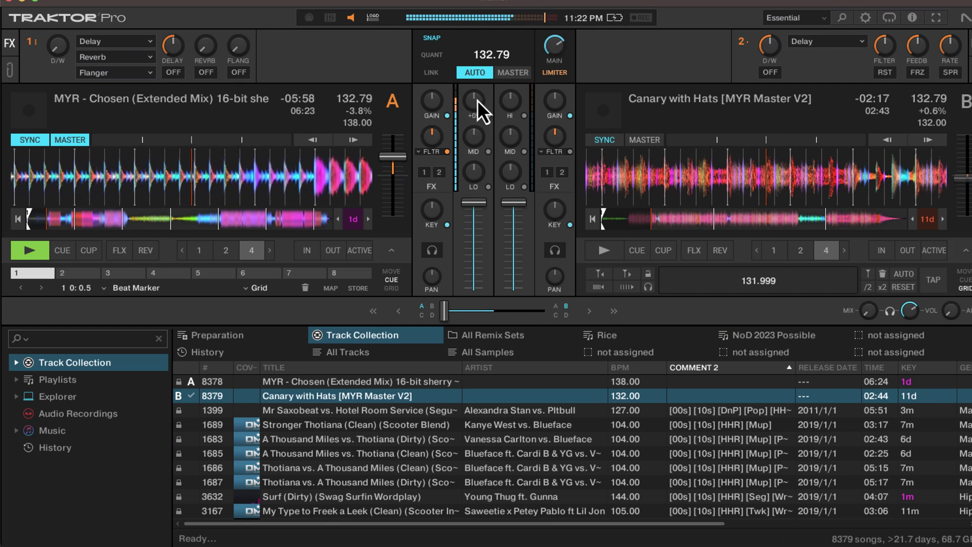
pyautogui.moveTo(432, 135)
pyautogui.mouseDown()
pyautogui.moveTo(432, 144)
pyautogui.moveTo(432, 115)
pyautogui.moveTo(432, 135)
pyautogui.mouseUp()
pyautogui.click(40, 253)
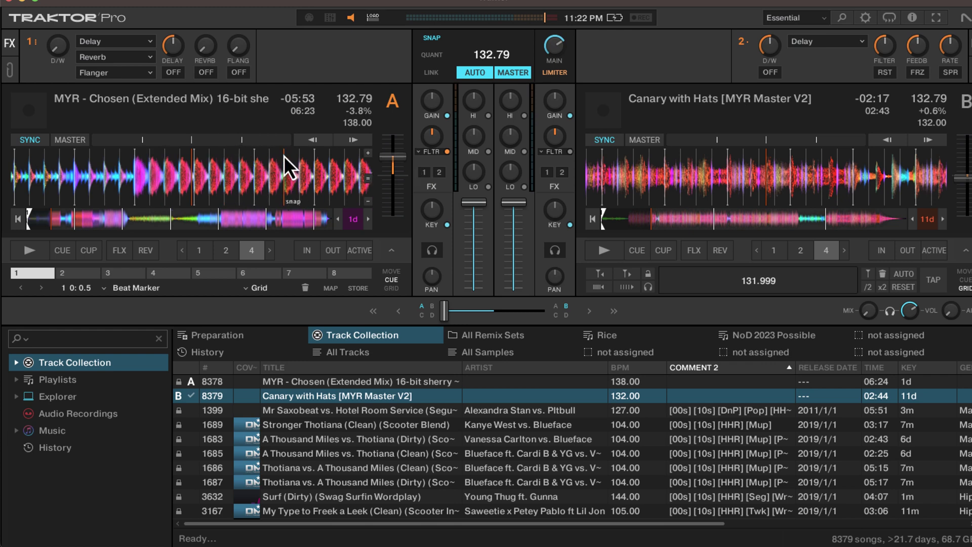
# - Briefly play and stop deck A and deck B in turn, and move the crossfader slightly past centre toward deck B
pyautogui.press('space')
pyautogui.press('space')
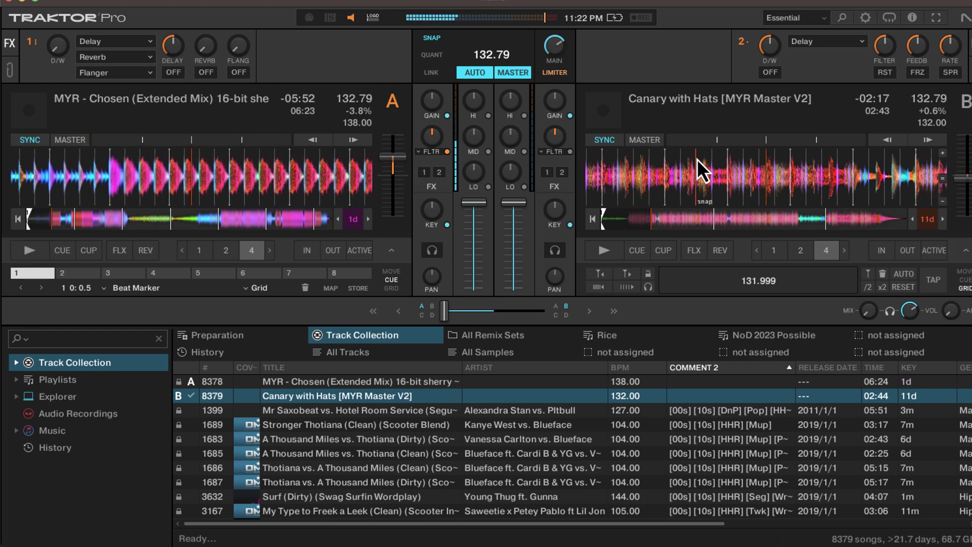
pyautogui.press('space')
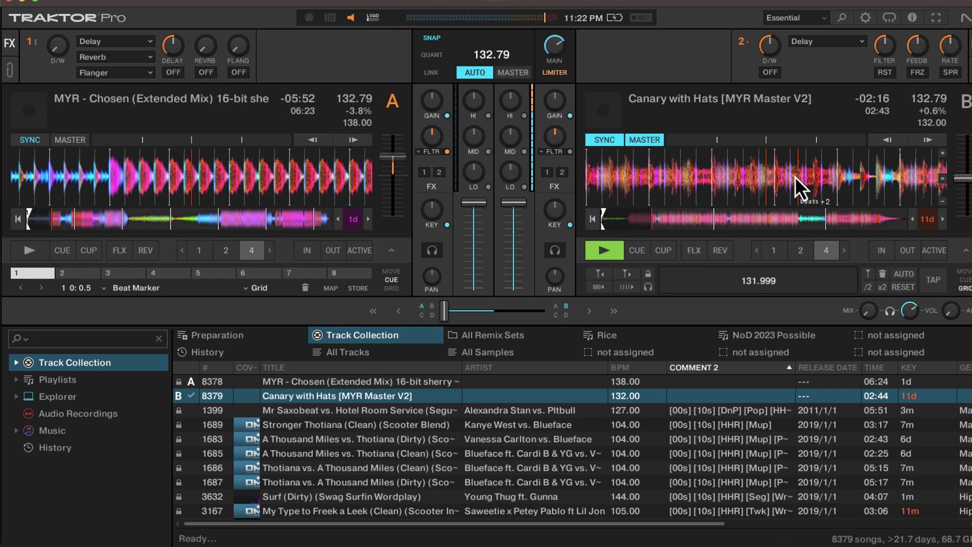
pyautogui.press('space')
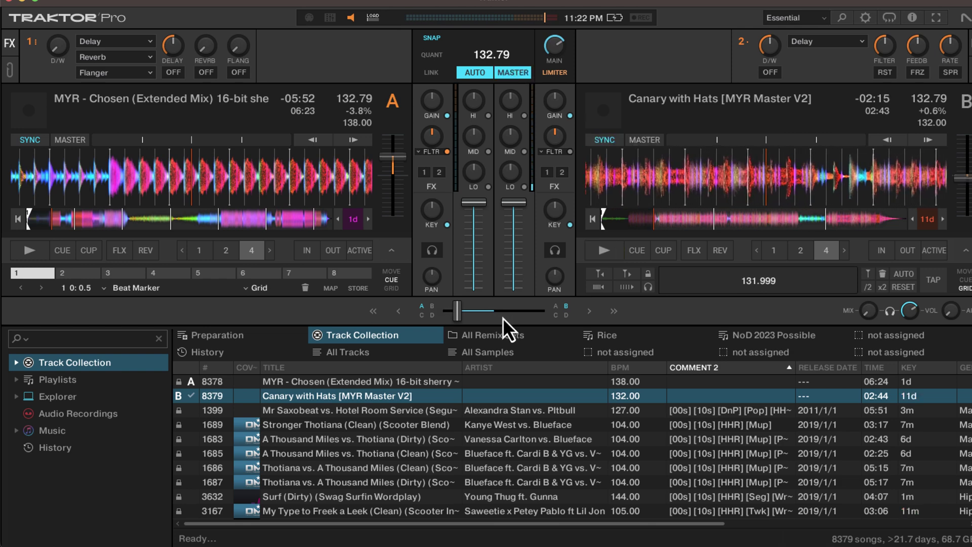
pyautogui.click(507, 311)
# - Expand the Playlists folder in the browser tree and show the Track Collection favourite
pyautogui.press('super+Down')
pyautogui.press('super+Right')
pyautogui.click(391, 333)
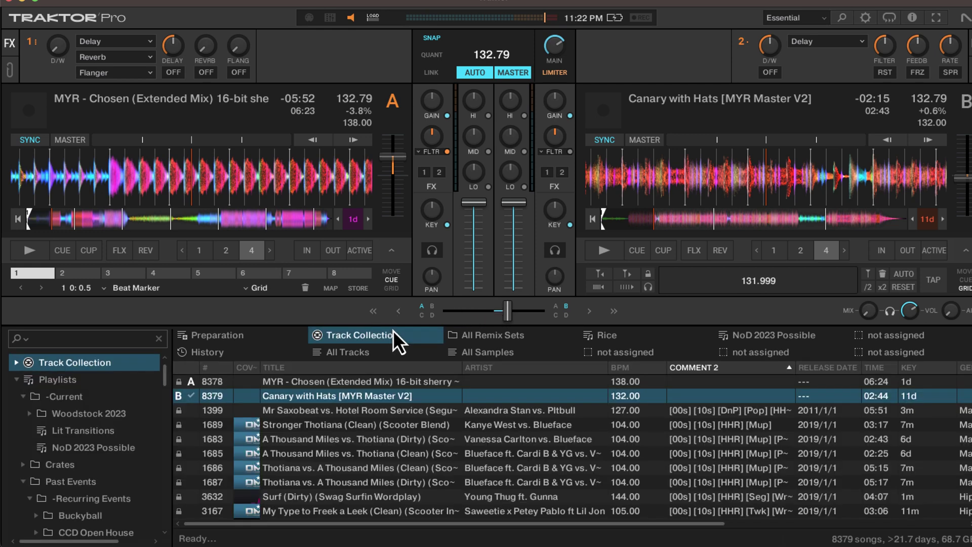